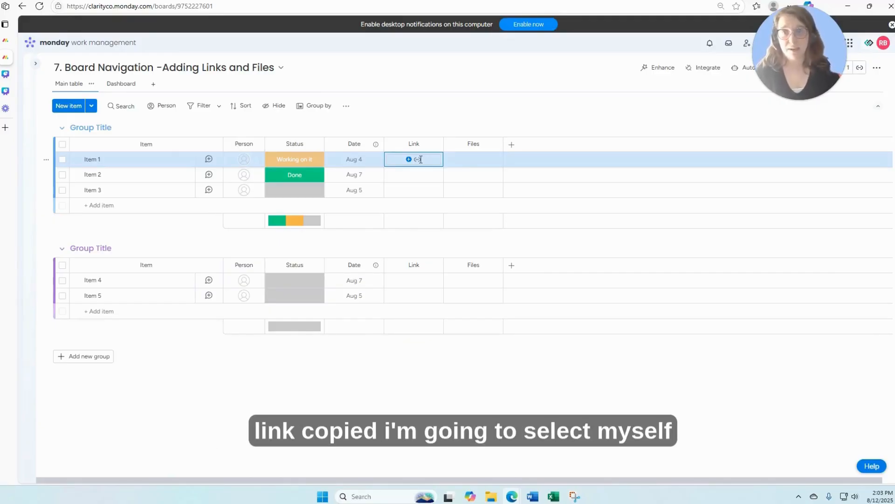
Add the copied board link to Item 1's Link column with the display text "Sample Board".
left_click(421, 160)
key("ctrl+v")
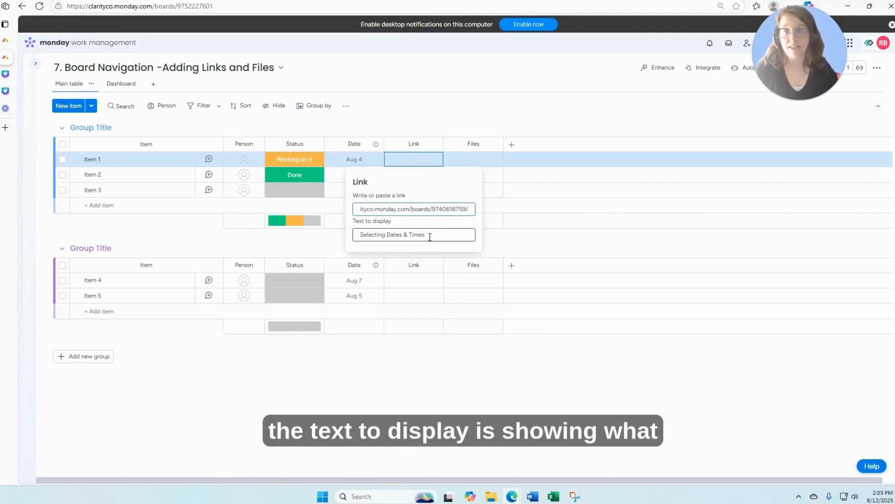
left_click_drag(430, 237, 351, 252)
key("ctrl+c")
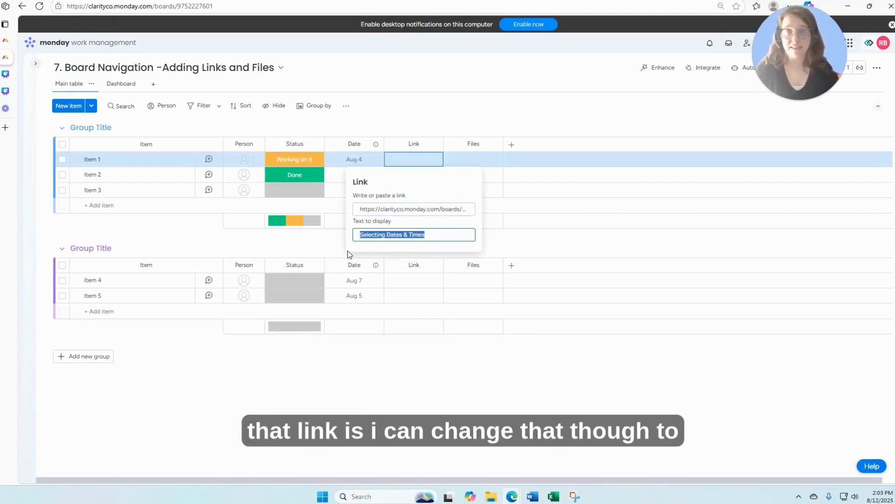
type("Sample Board")
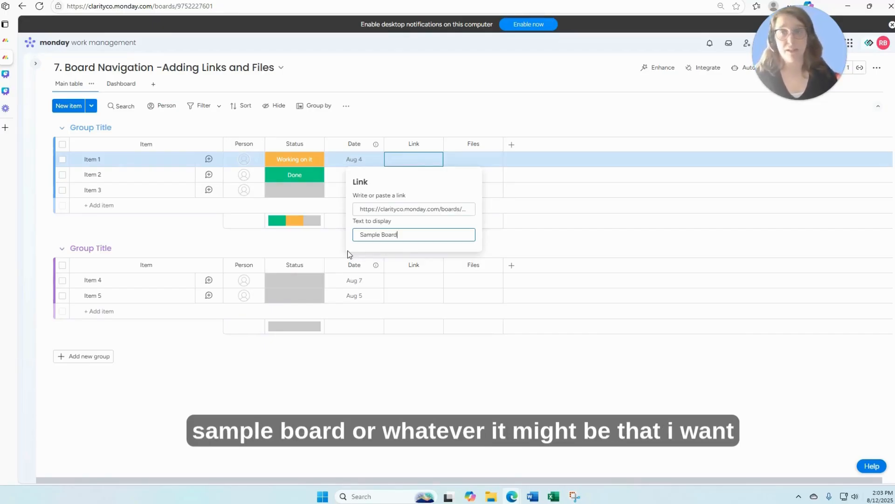
left_click(348, 255)
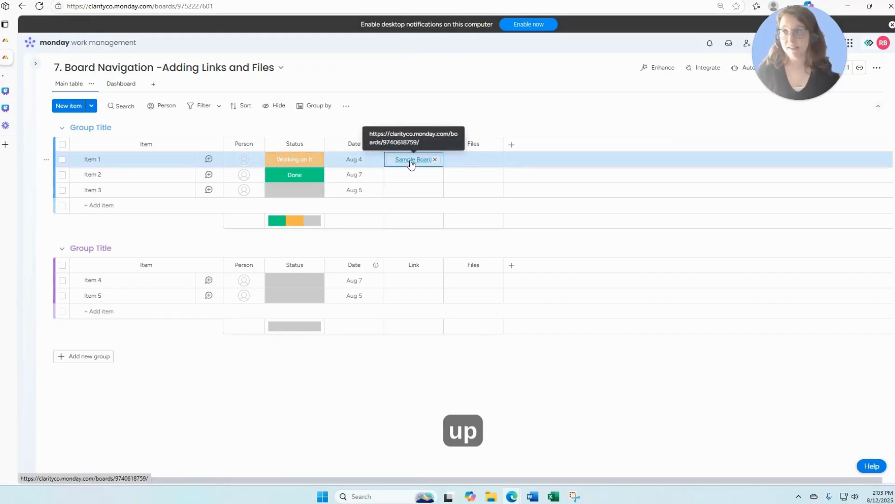
Follow Item 1's Sample Board link and view the linked board.
left_click(411, 159)
left_click(4, 75)
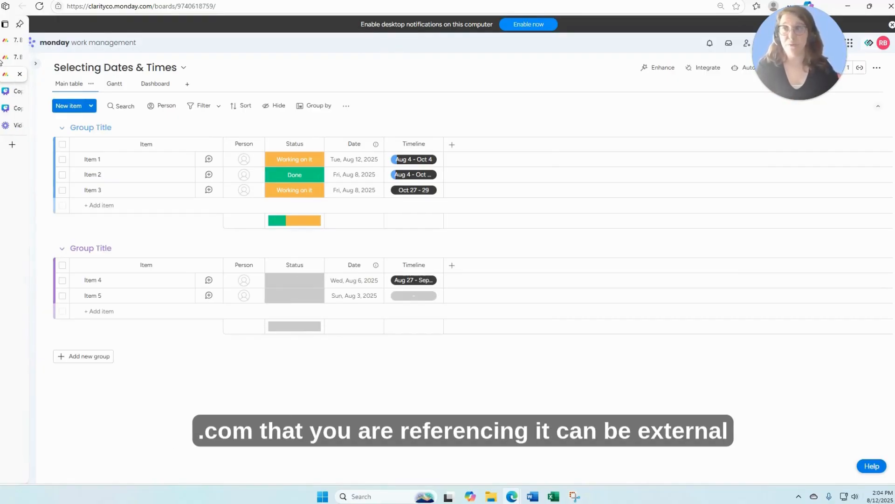
mouse_move(3, 58)
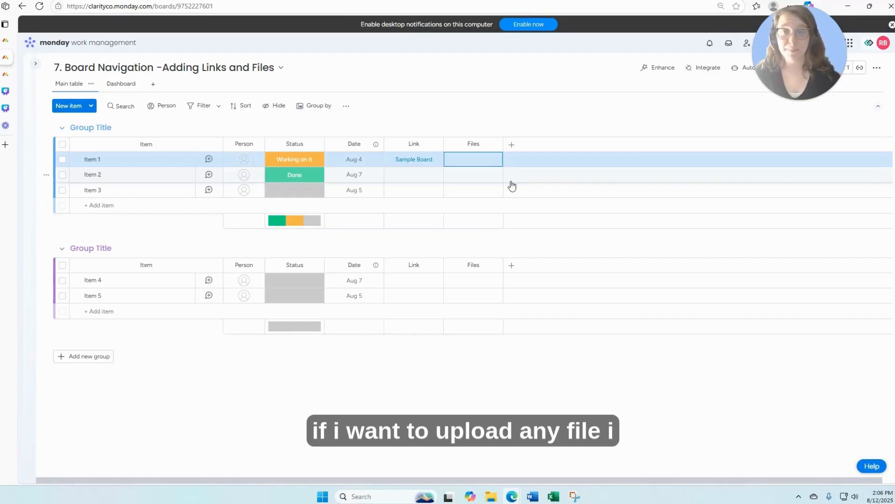
Connect the existing "7. Board Navigation" doc about adding links to Item 1's Files column.
left_click(470, 159)
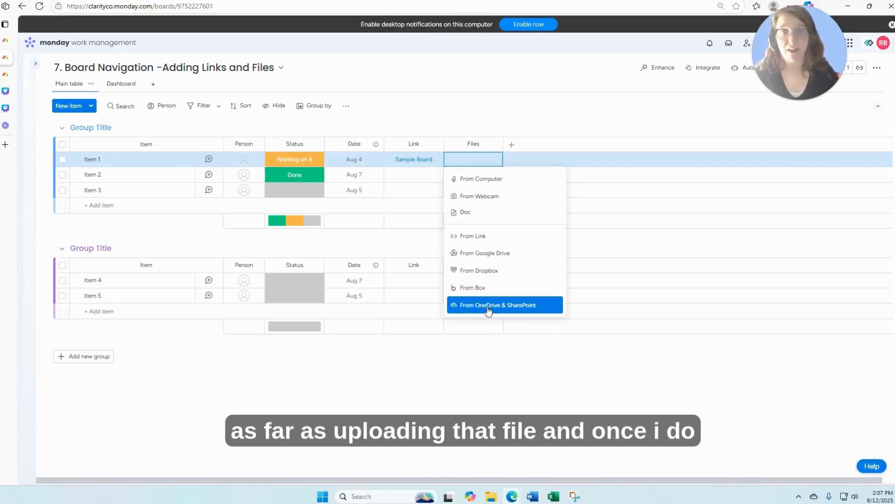
left_click(467, 214)
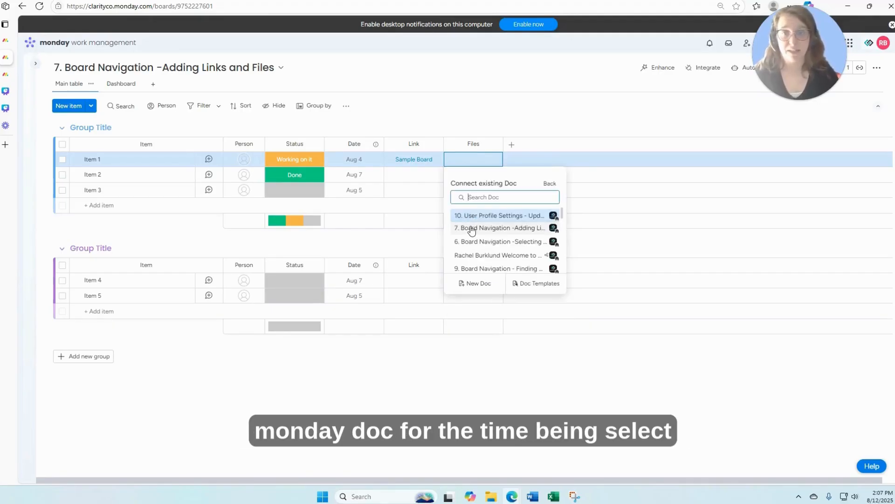
left_click(473, 228)
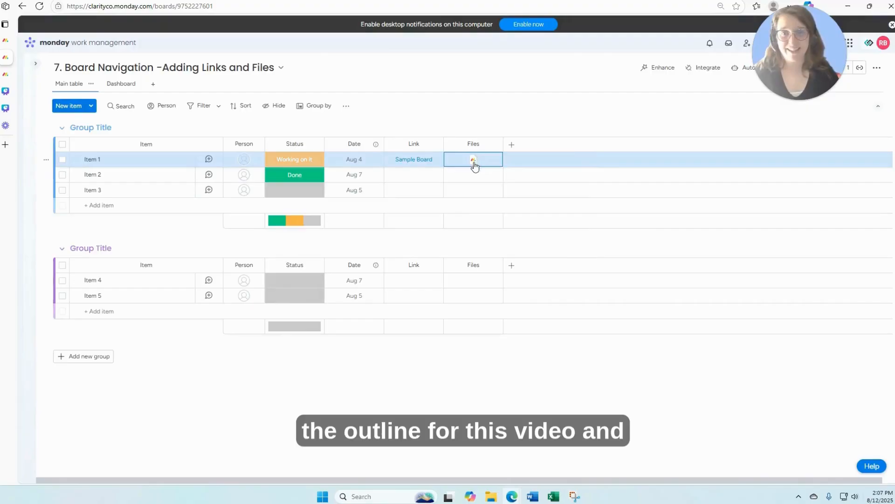
mouse_move(473, 161)
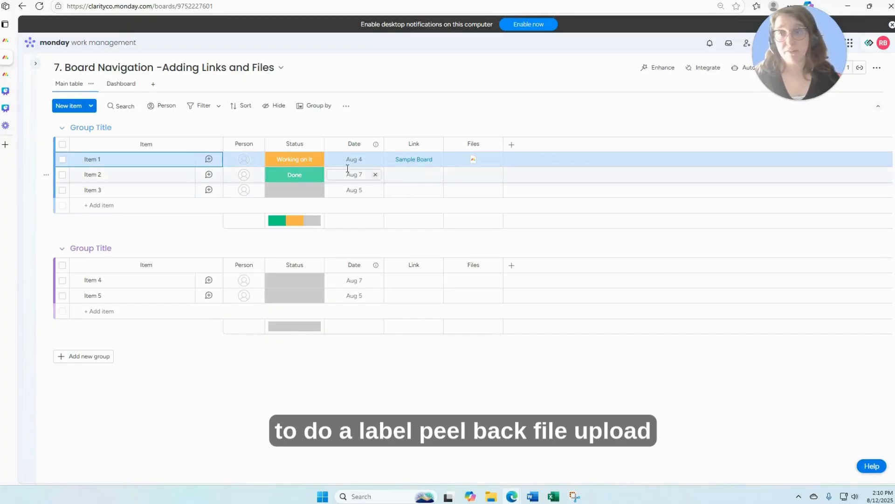
Draft a status note on Item 1's "Working on it" status with the copied board link, and close it without posting.
left_click(322, 156)
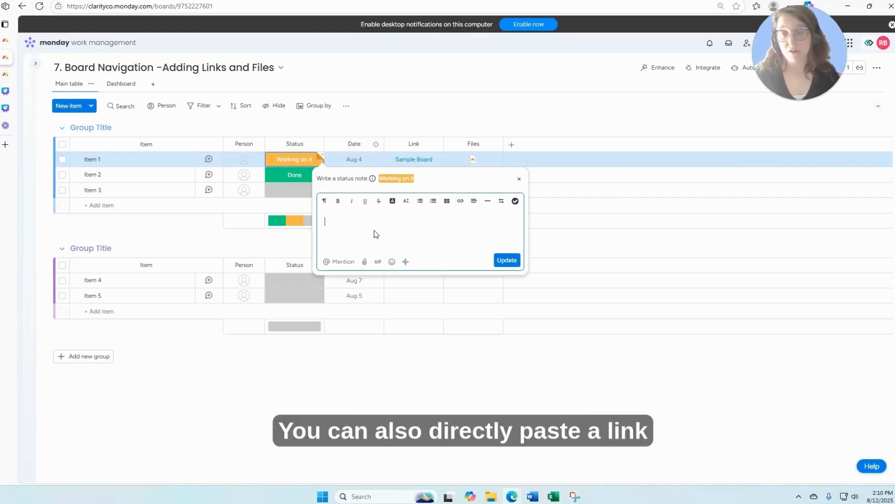
key("ctrl+v")
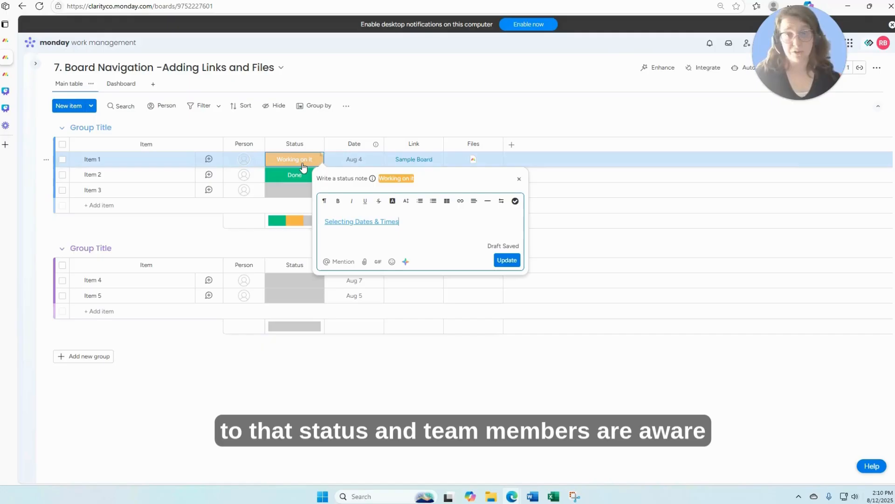
left_click(520, 181)
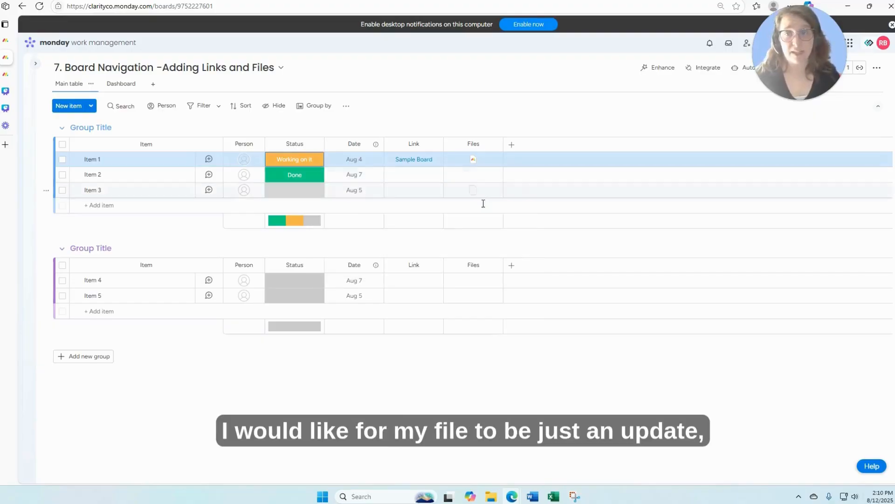
Start a new update on Item 4 containing the text "this test".
left_click(209, 281)
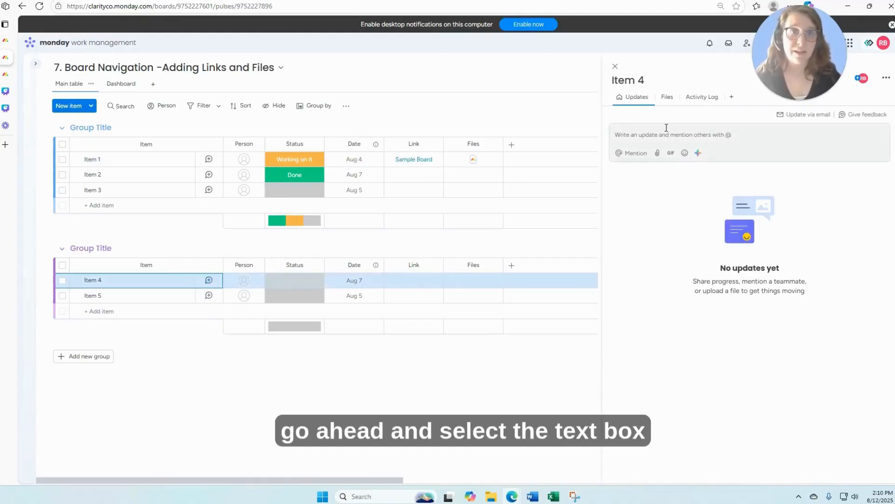
left_click(635, 137)
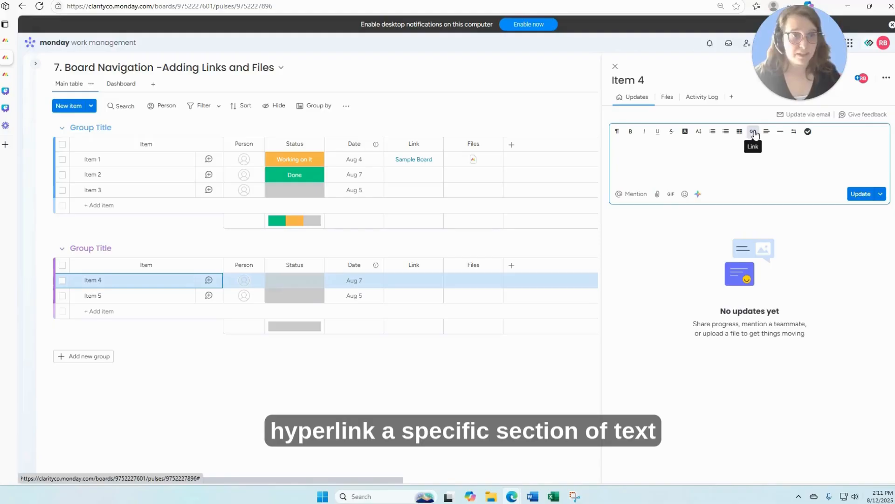
type("the")
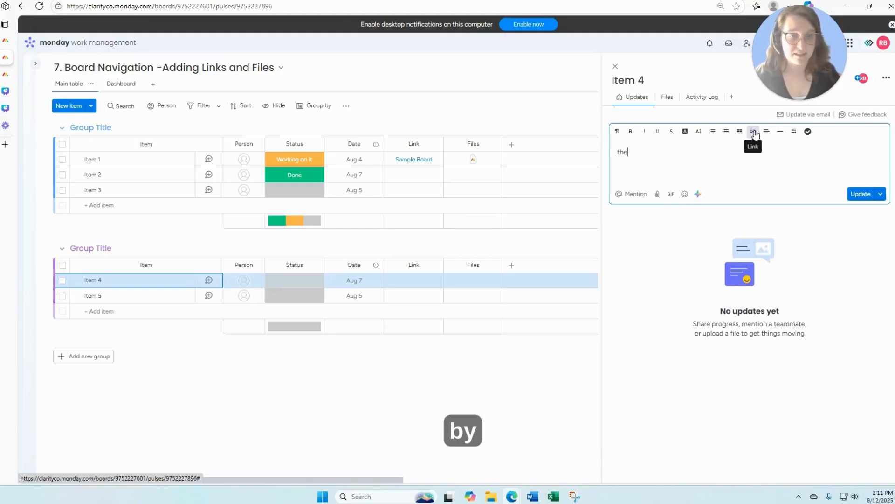
key("BackSpace")
key("BackSpace")
type("is test")
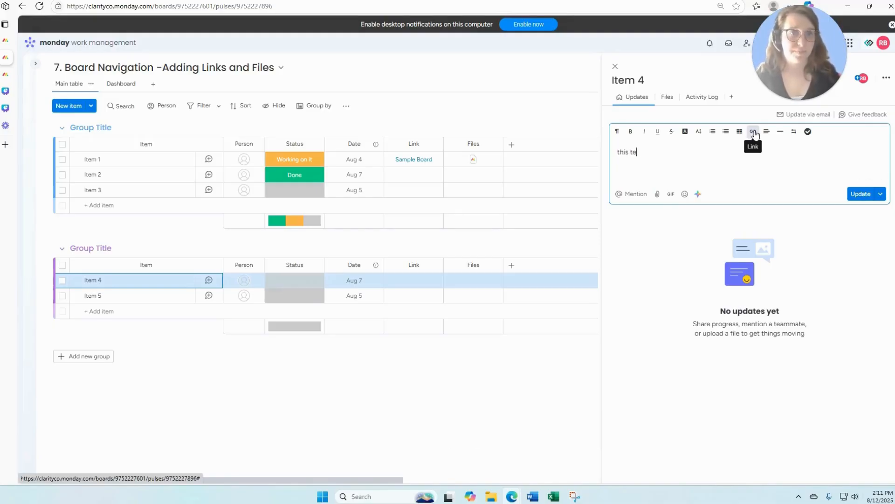
Hyperlink the text "this test" in Item 4's update draft to the copied board URL.
key("ctrl+a")
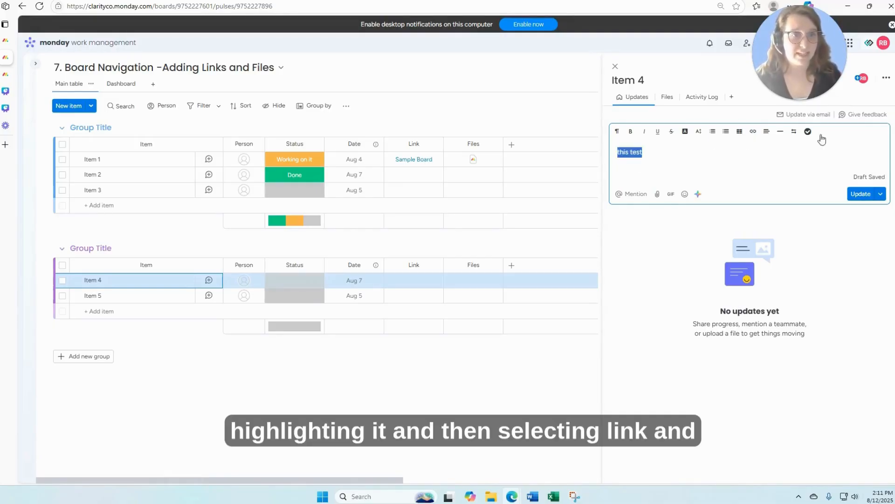
left_click(752, 131)
left_click(764, 148)
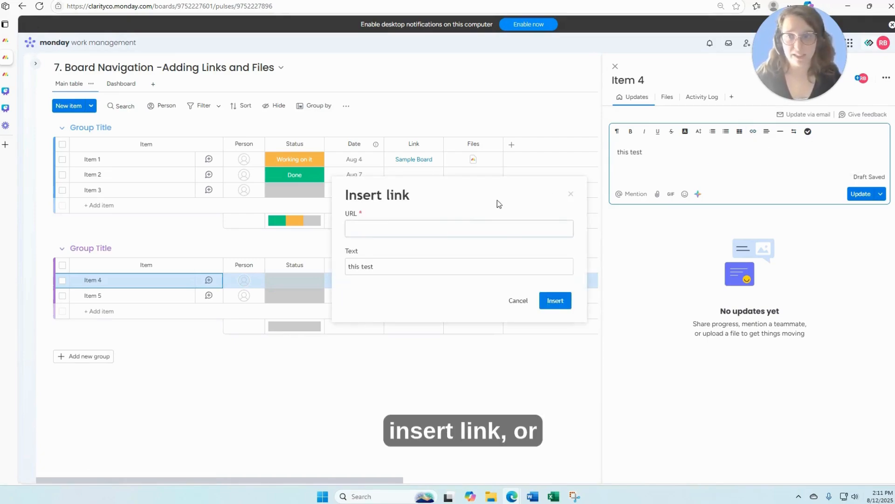
key("ctrl+v")
left_click(559, 300)
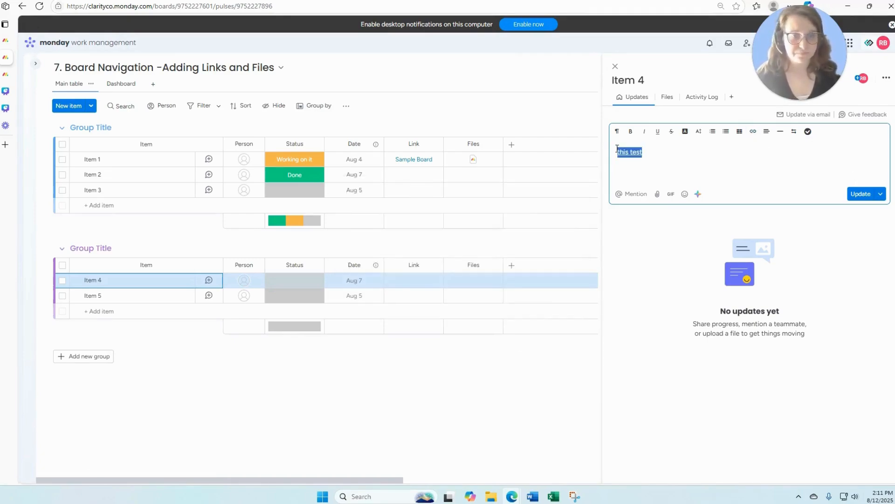
left_click(729, 160)
left_click(671, 186)
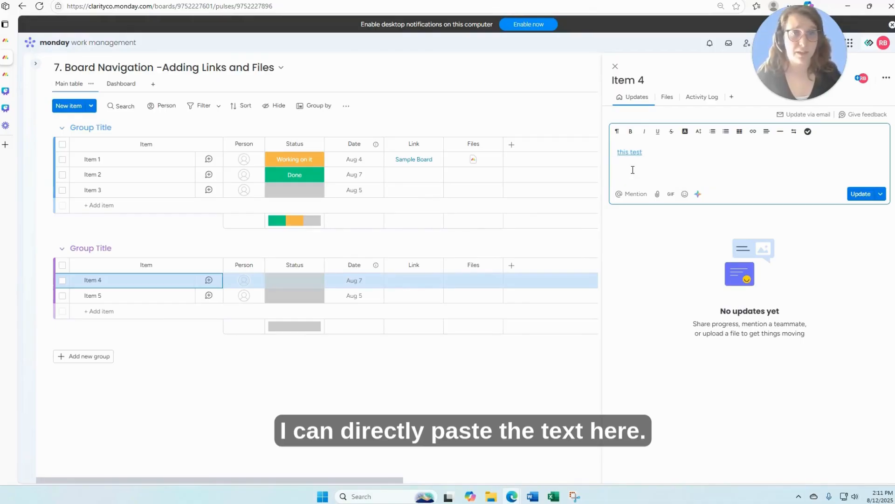
Insert the copied board link "Selecting Dates & Times" on a new line below "this test" in the update draft.
left_click(633, 153)
left_click(682, 152)
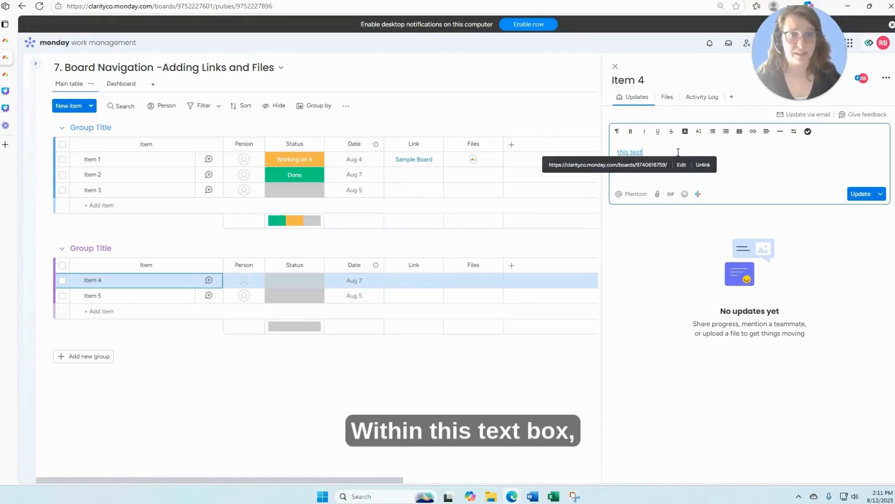
key("Return")
type("Selecting Dates & Times")
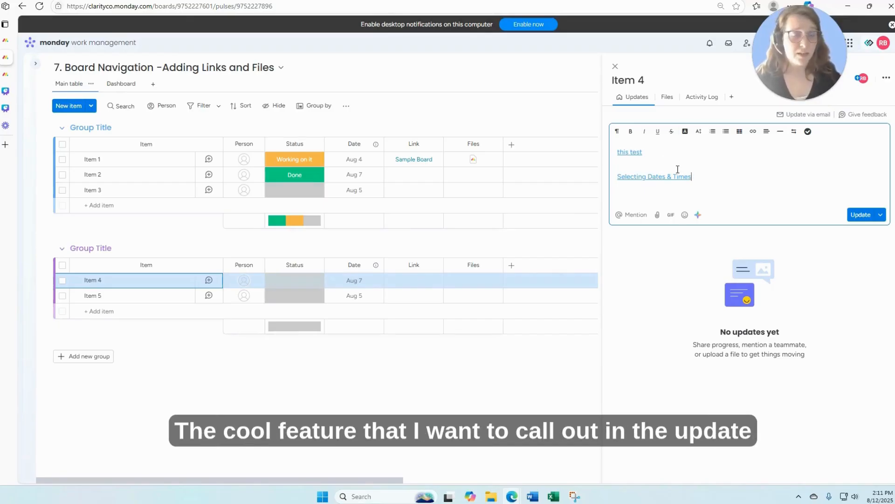
View Item 4's file gallery and return to its update draft.
left_click(667, 100)
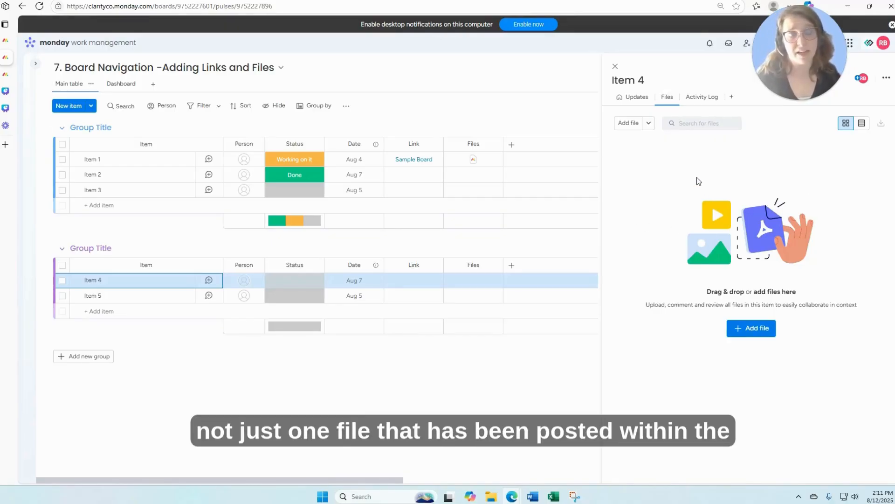
left_click(633, 96)
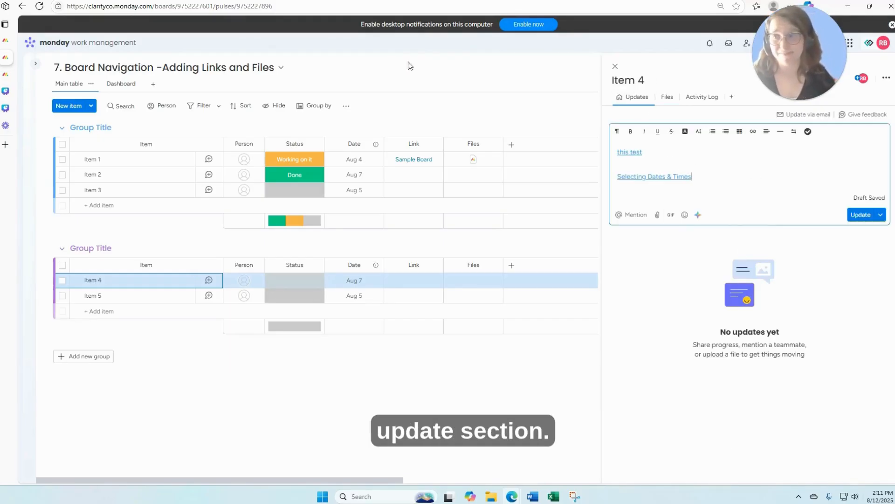
Post the drafted update on Item 4, pin it to the top, and close the item's details.
left_click(857, 216)
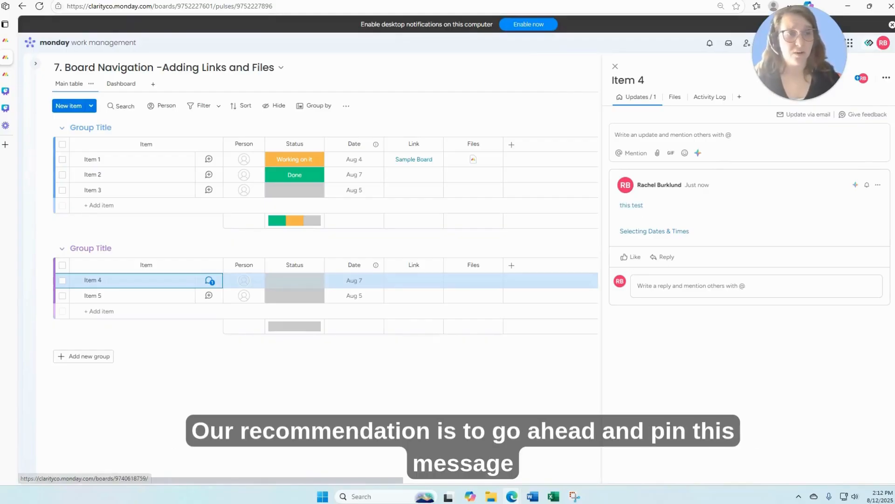
left_click(879, 187)
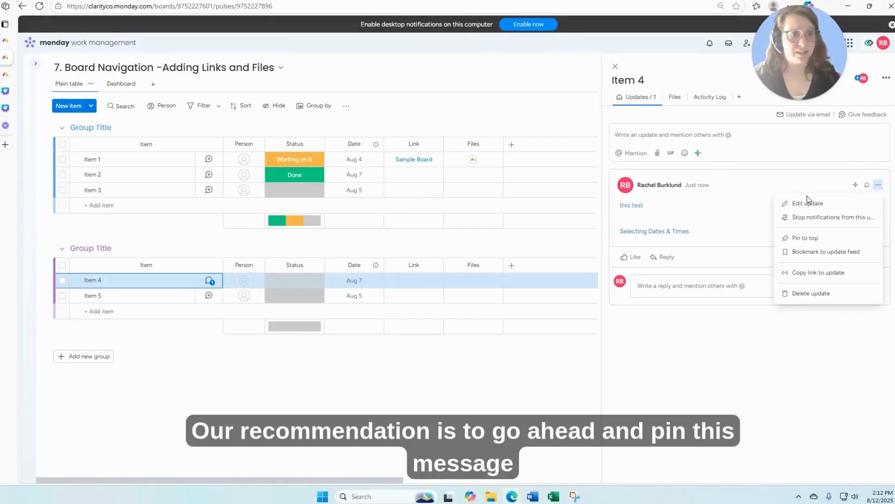
left_click(809, 238)
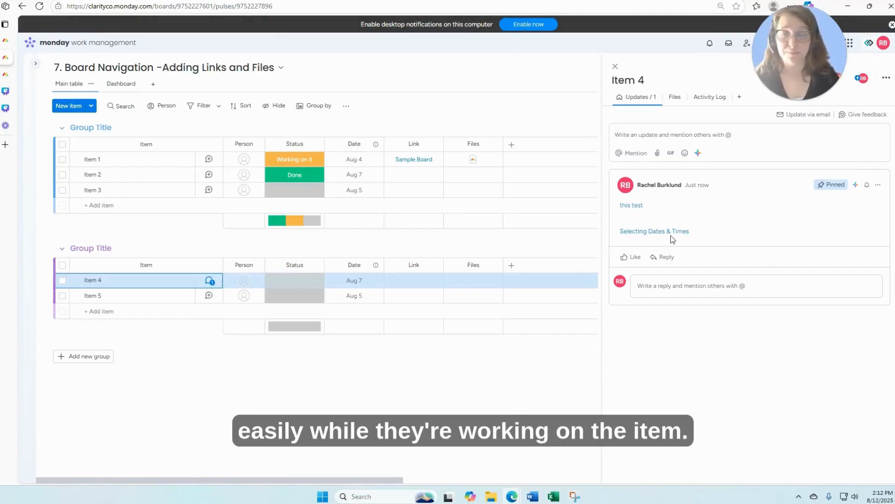
left_click(447, 395)
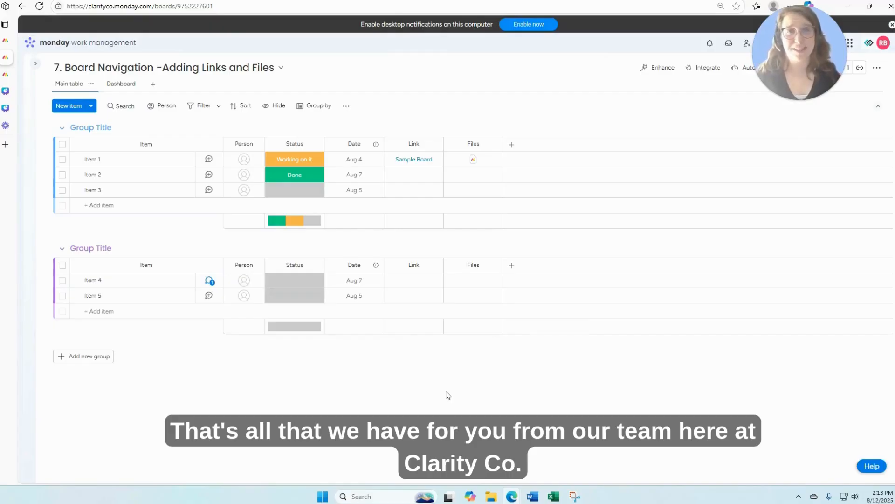